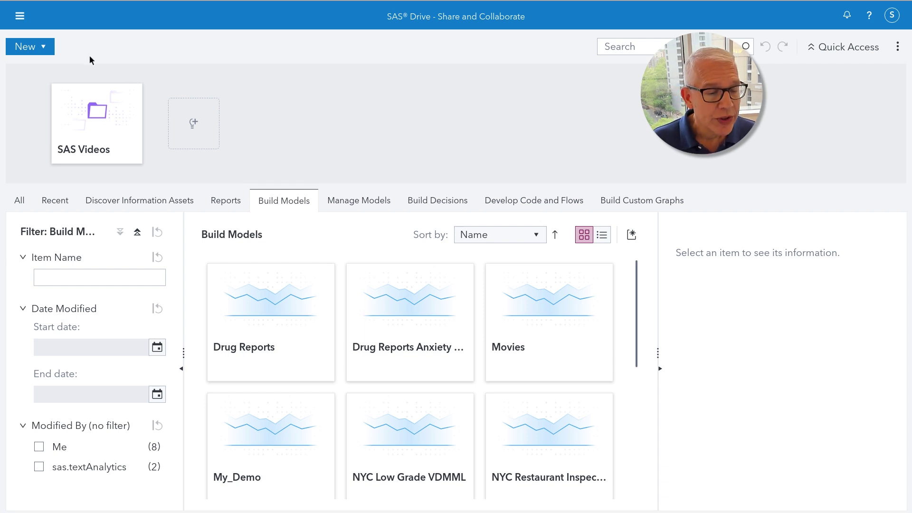
- Switch from SAS Drive to Discover Information Assets in SAS Information Catalog
click(20, 17)
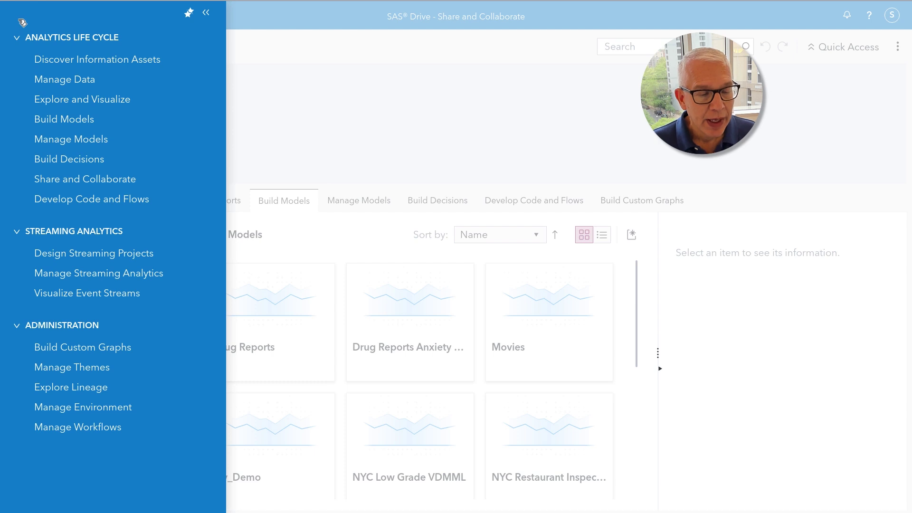
click(75, 62)
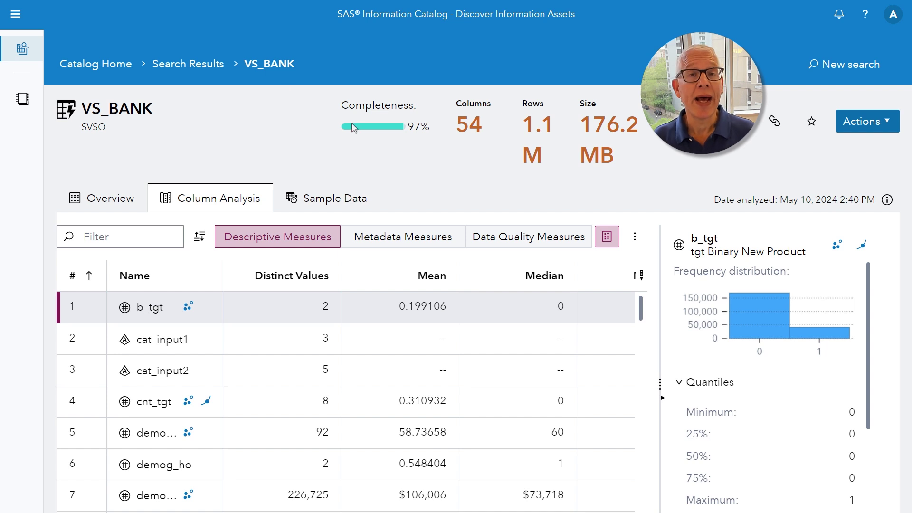
- Review the descriptive measures of the VS_BANK columns, widening the Name column to read the full names
drag(640, 317, 630, 419)
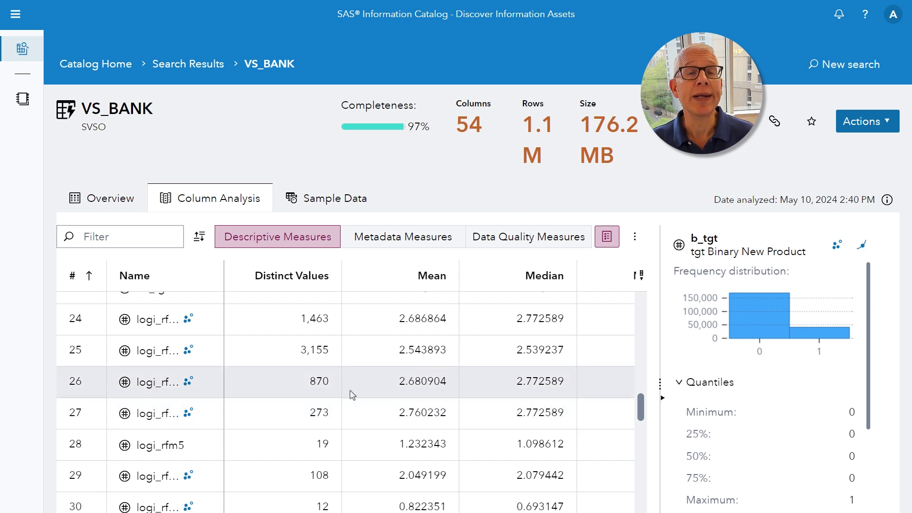
drag(223, 269, 275, 268)
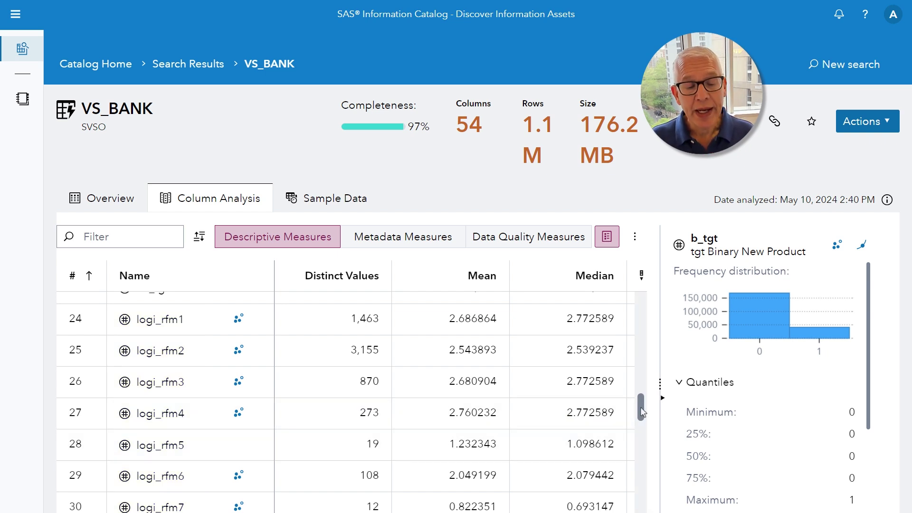
drag(640, 406, 634, 309)
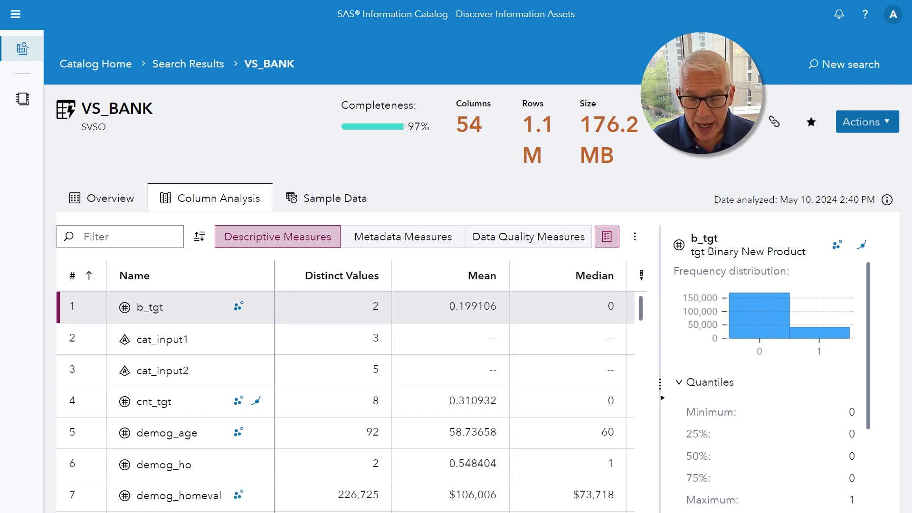
- Open the VS_BANK table in SAS Visual Analytics for exploring and visualizing
click(885, 130)
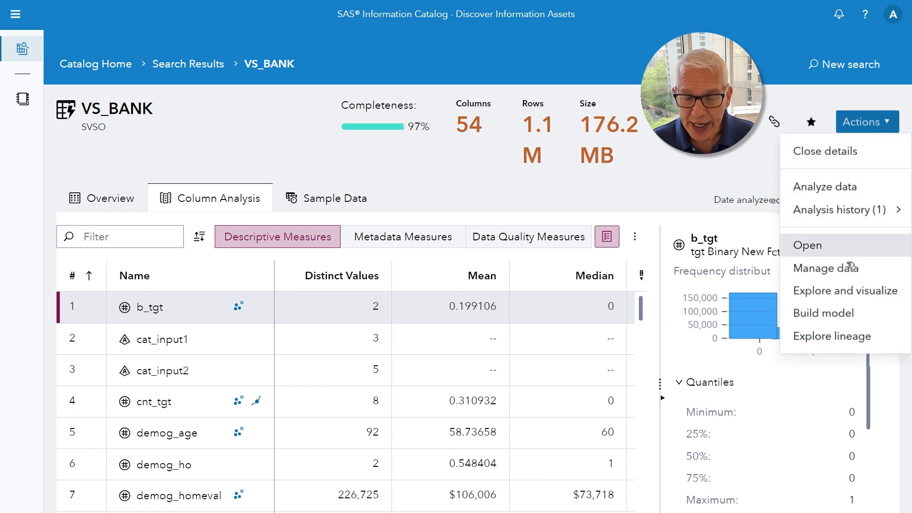
click(848, 291)
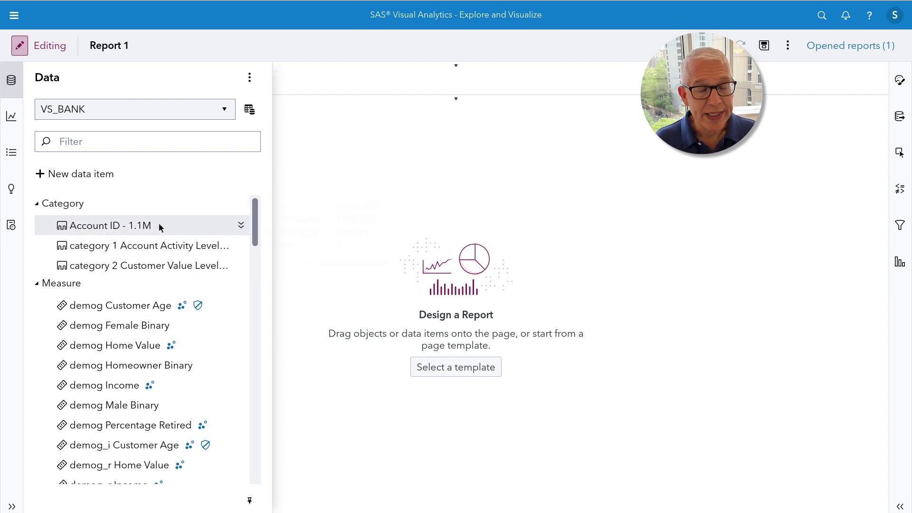
- Hide the Account ID category from the VS_BANK data items
mouse_move(159, 224)
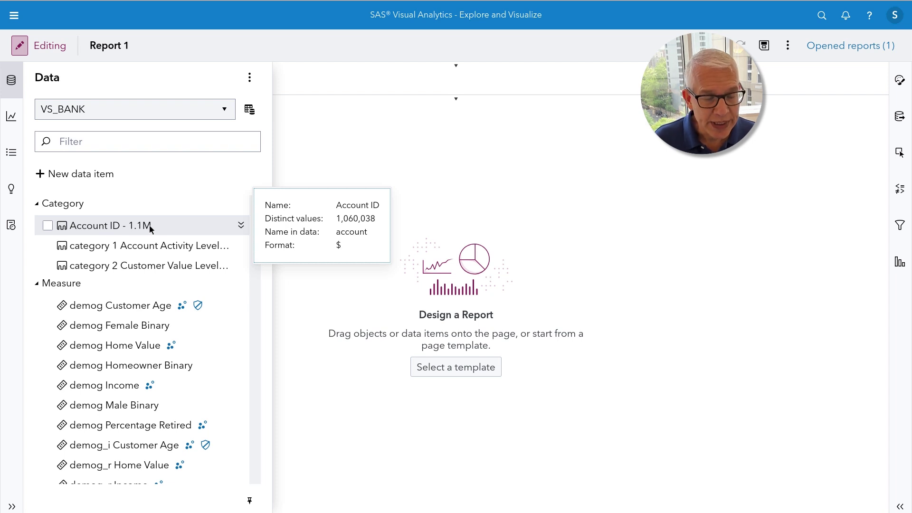
right_click(149, 224)
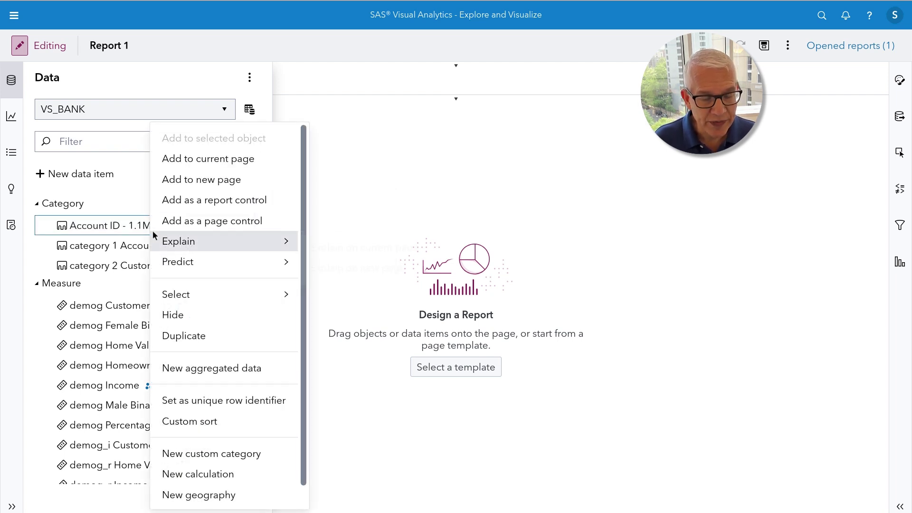
click(204, 320)
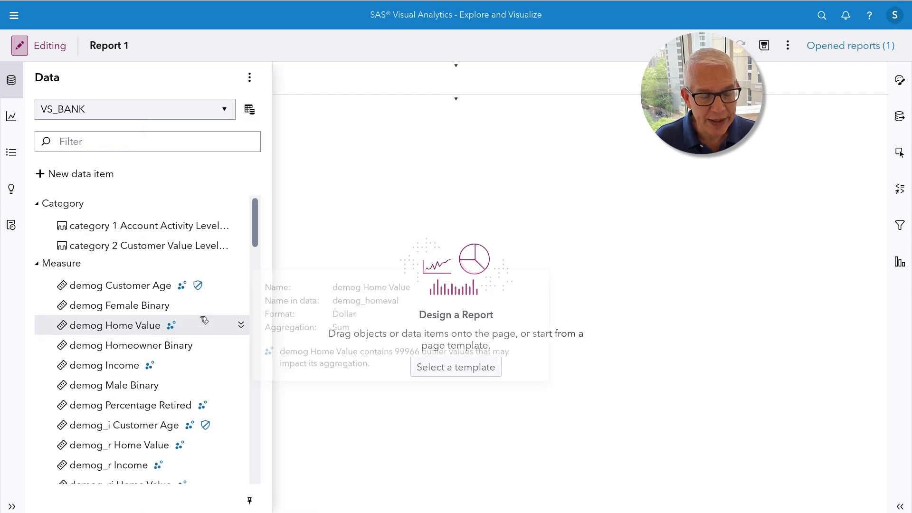
- Hide all measures from demog Customer Age through i_rfm9 Months Since Last Purchase as one group
mouse_move(91, 291)
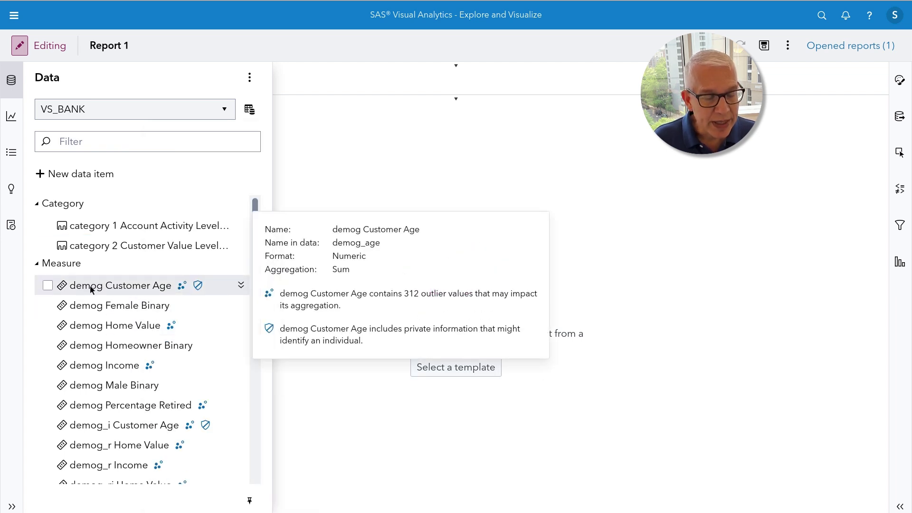
click(47, 287)
scroll(48, 291, down, 5)
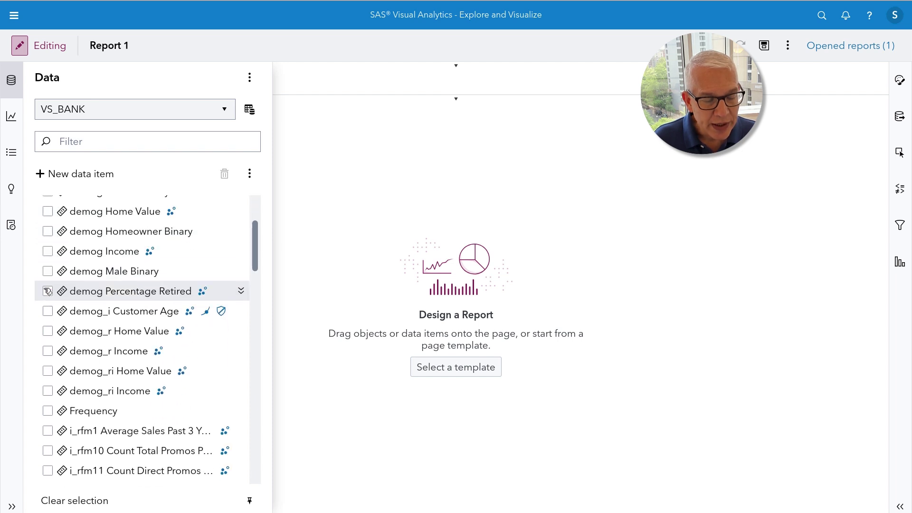
scroll(47, 291, down, 3)
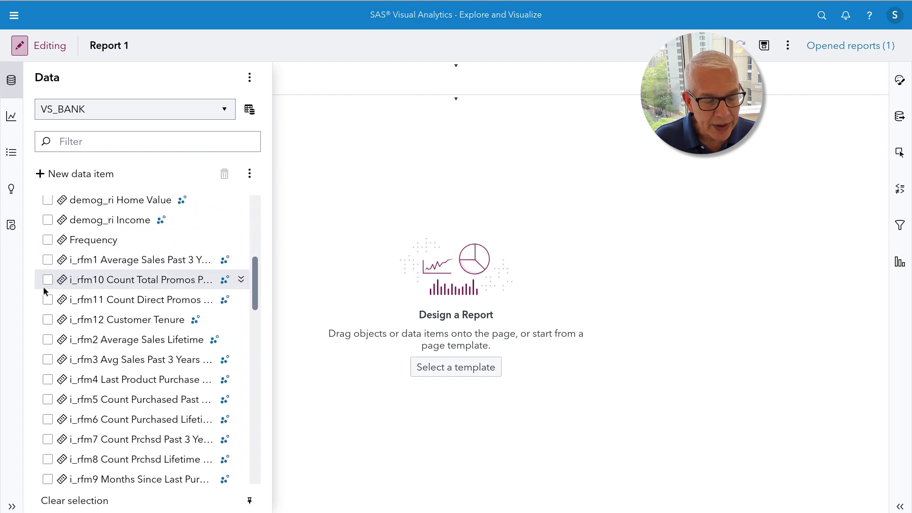
scroll(44, 290, down, 1)
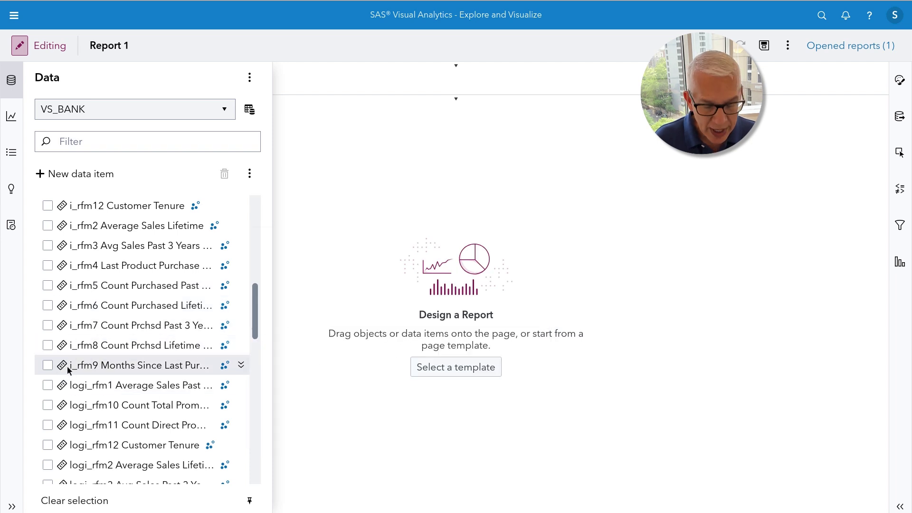
mouse_move(68, 370)
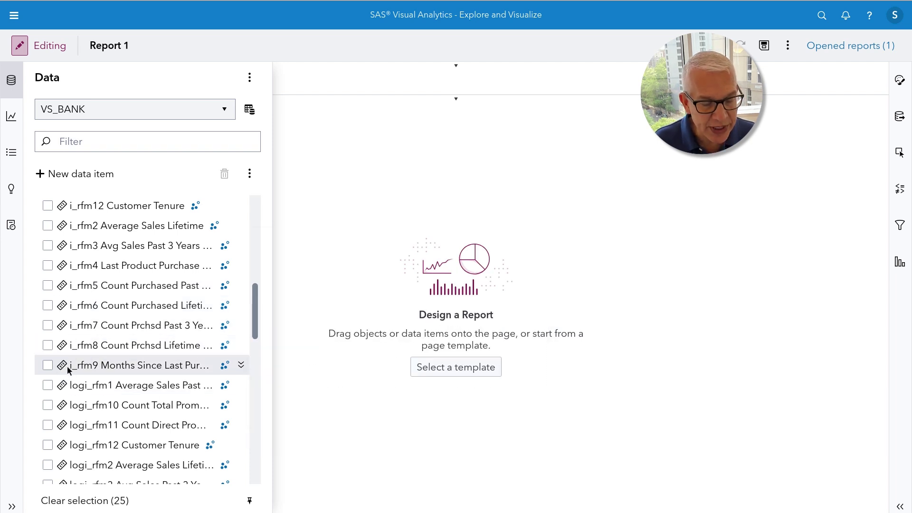
shift+click(68, 370)
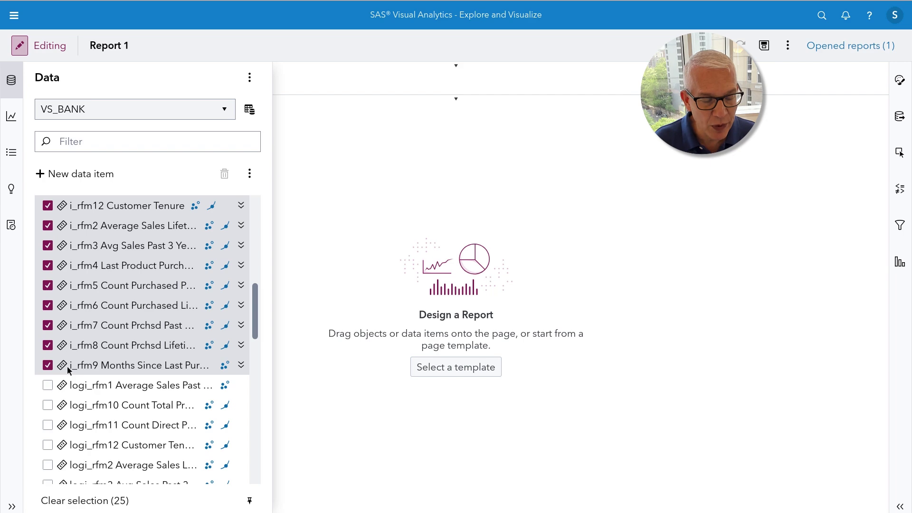
right_click(113, 281)
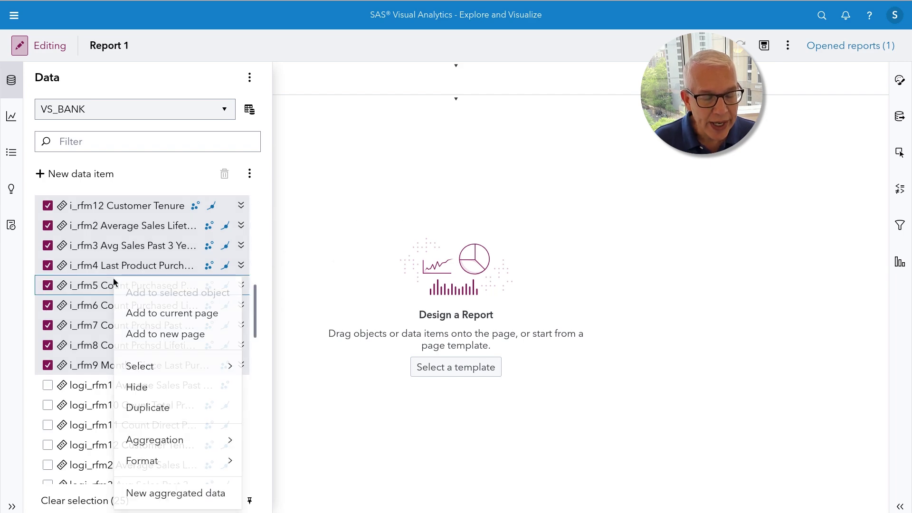
click(139, 387)
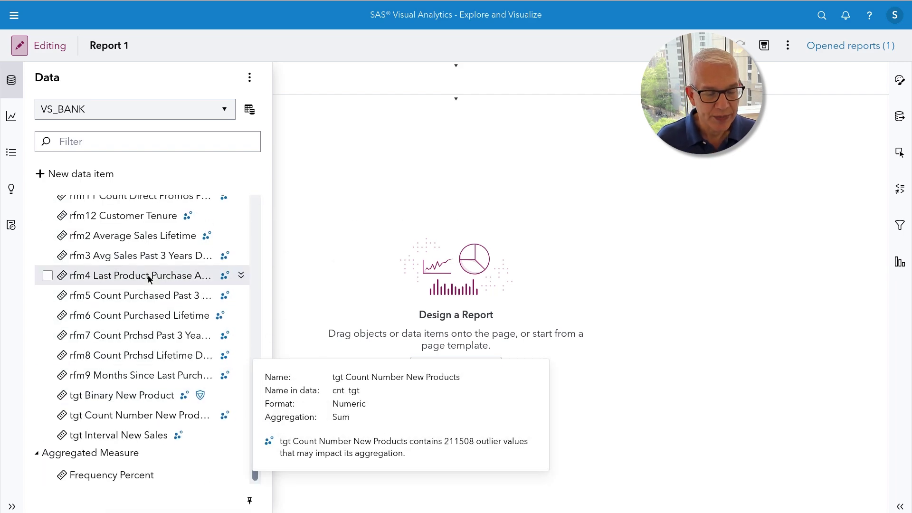
- Hide the untransformed rfm measures, from rfm1 Average Sales Past 3 Years through rfm9 Months Since Last Purchase, keeping the logi_rfm measures
scroll(148, 274, up, 10)
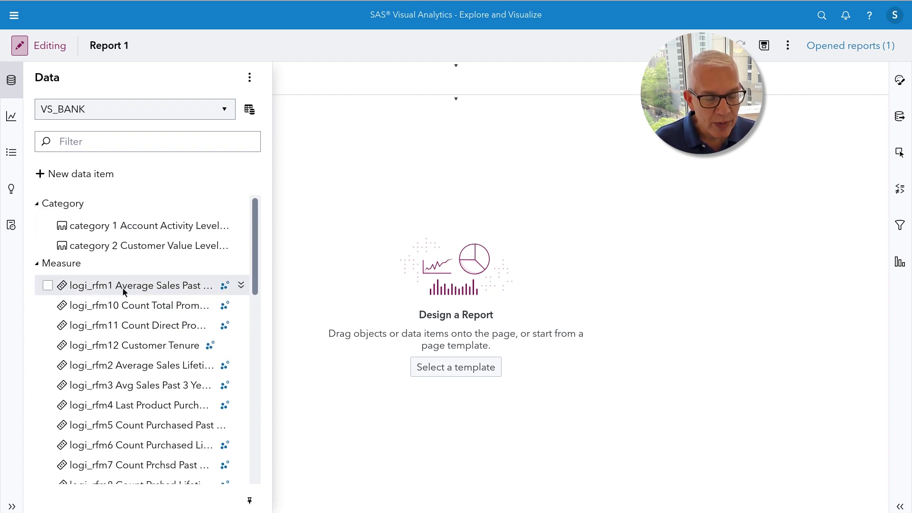
mouse_move(122, 288)
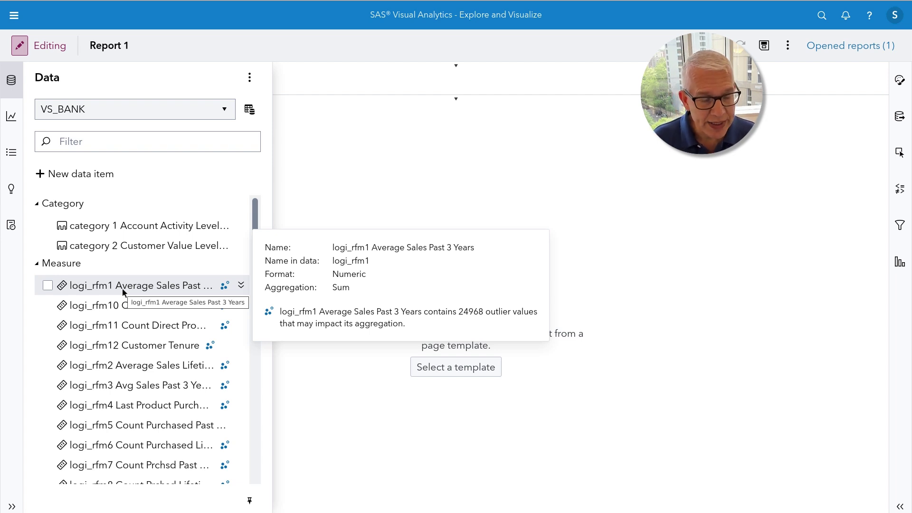
scroll(123, 292, down, 5)
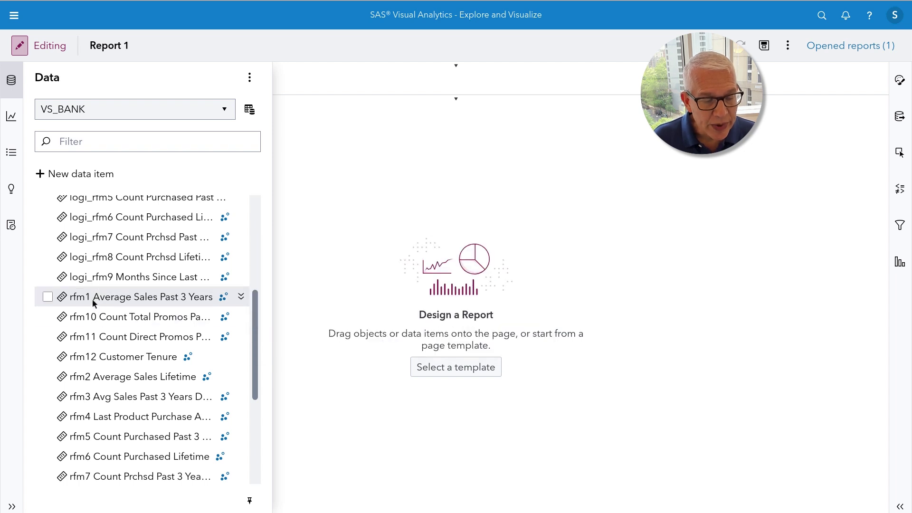
mouse_move(62, 302)
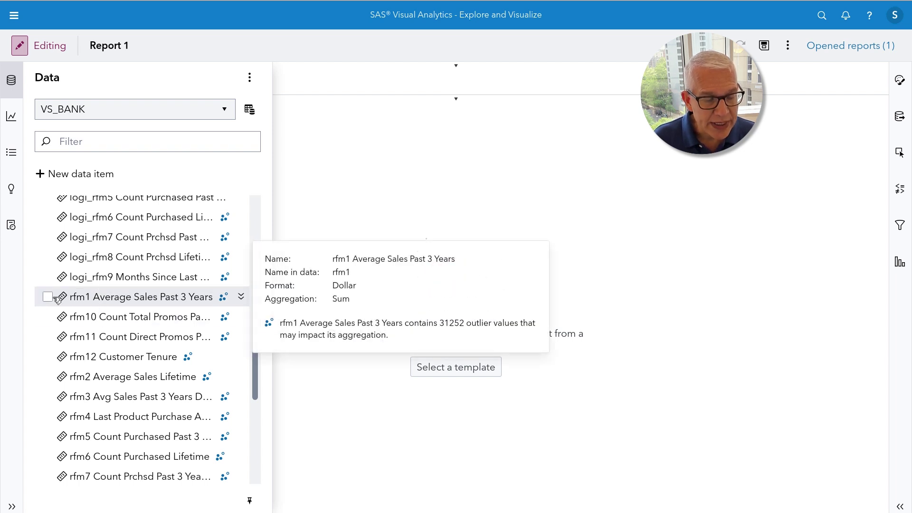
click(48, 297)
scroll(57, 300, down, 2)
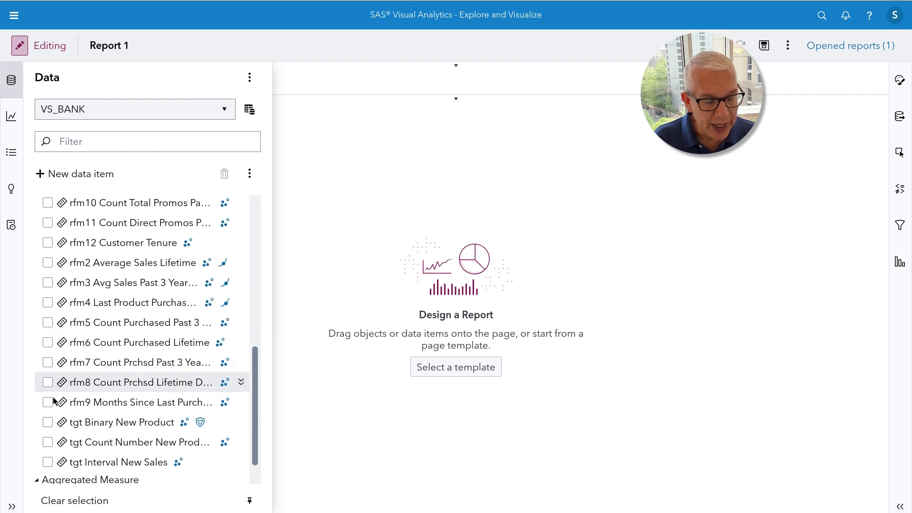
shift+click(54, 403)
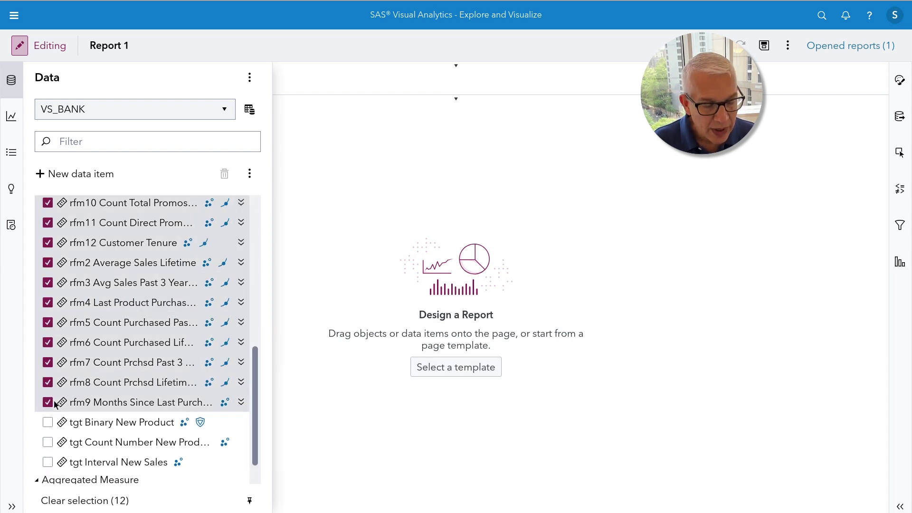
right_click(127, 318)
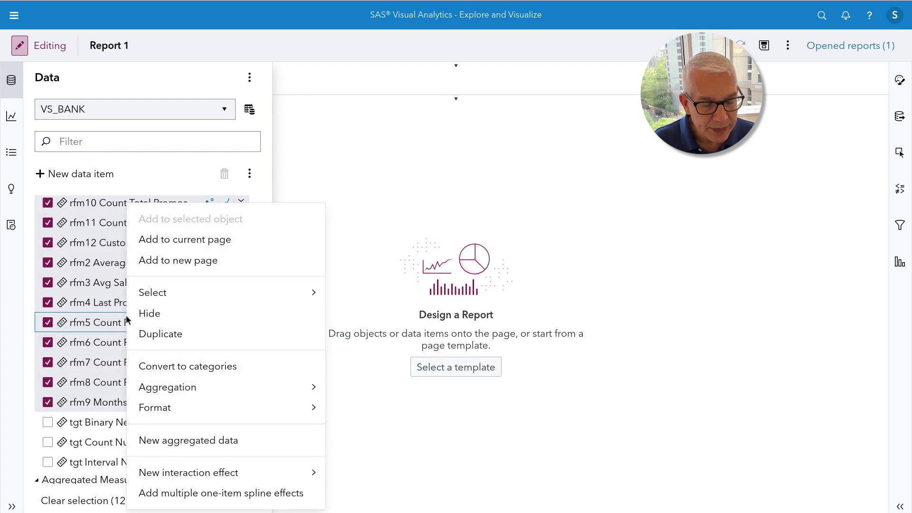
click(148, 322)
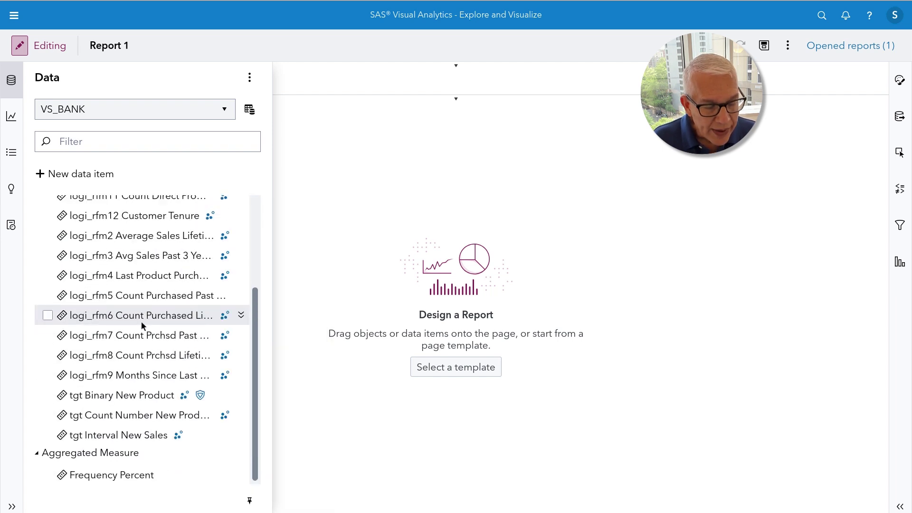
- Hide the two target measures tgt Count Number New Products and tgt Interval New Sales
click(48, 415)
click(48, 435)
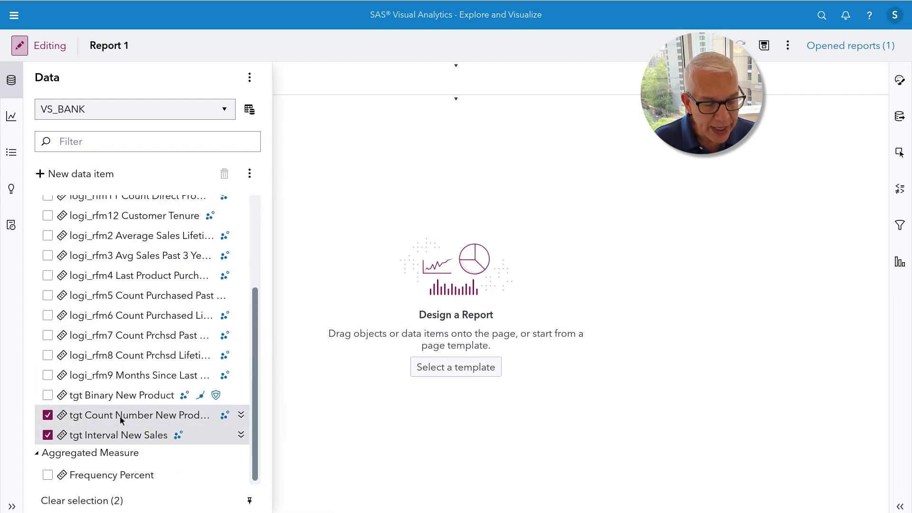
right_click(126, 418)
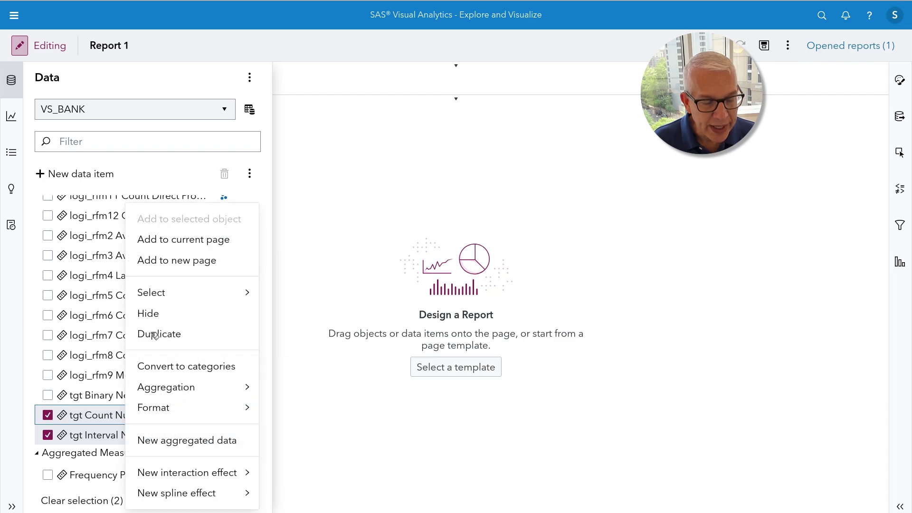
click(168, 314)
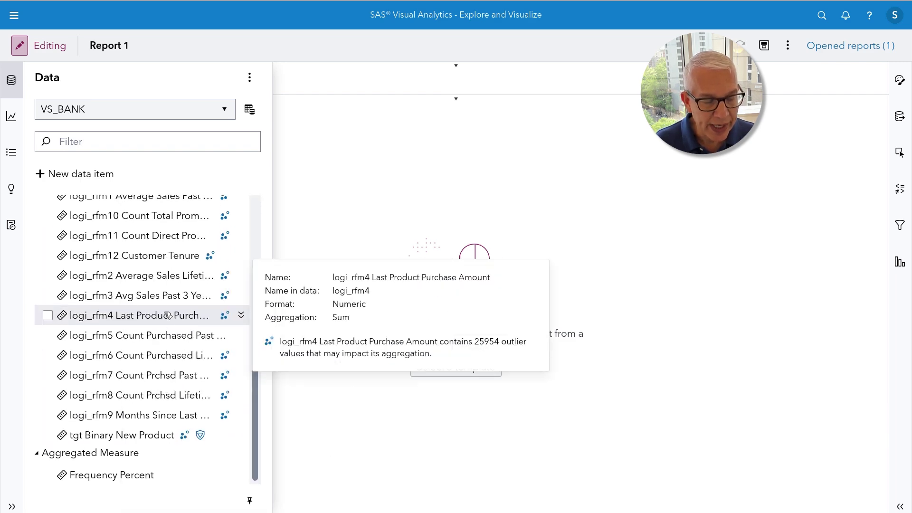
- Convert the measure tgt Binary New Product to a category
scroll(166, 313, up, 3)
scroll(164, 314, up, 1)
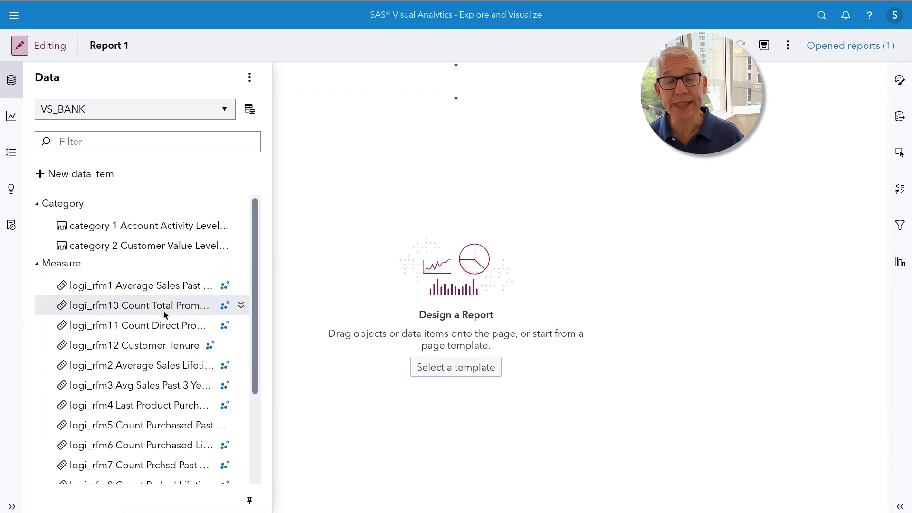
mouse_move(164, 313)
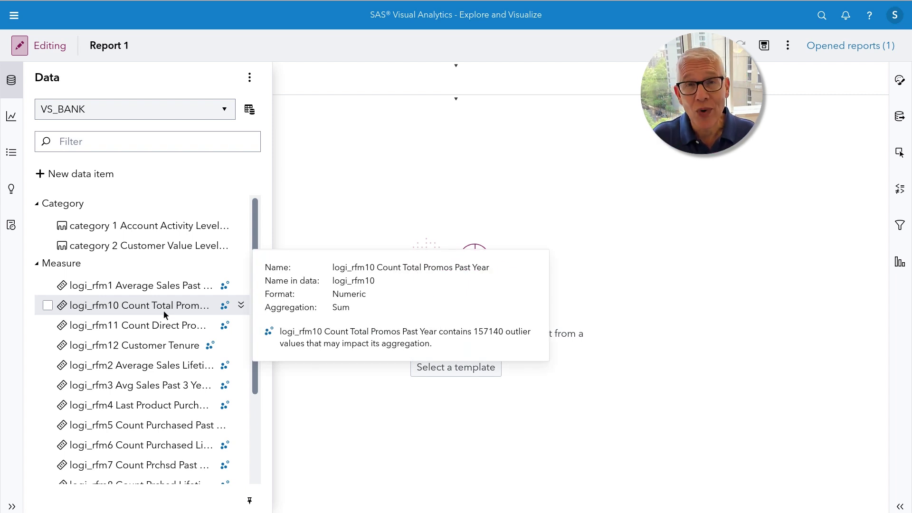
scroll(164, 311, down, 3)
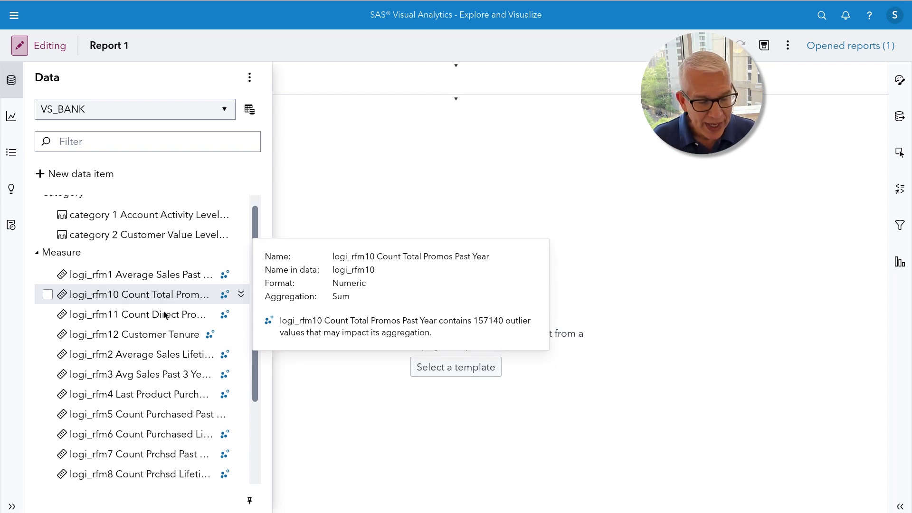
mouse_move(125, 436)
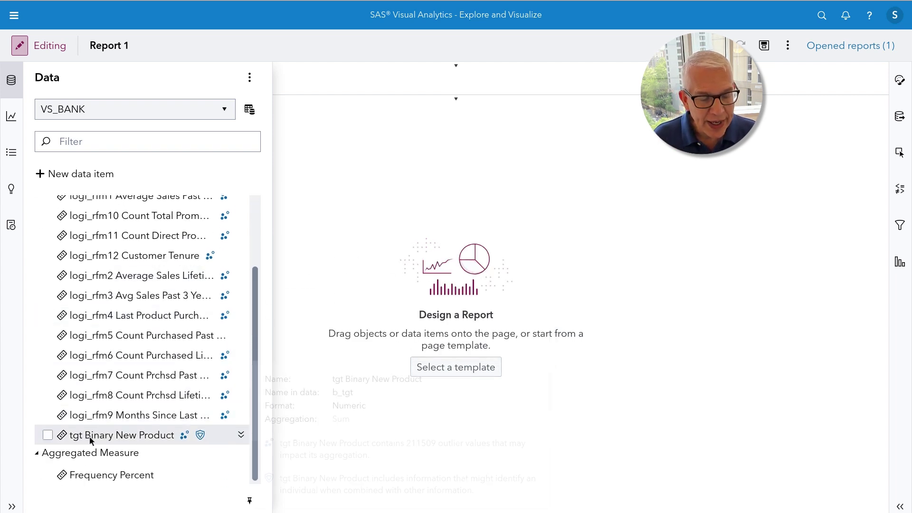
right_click(159, 438)
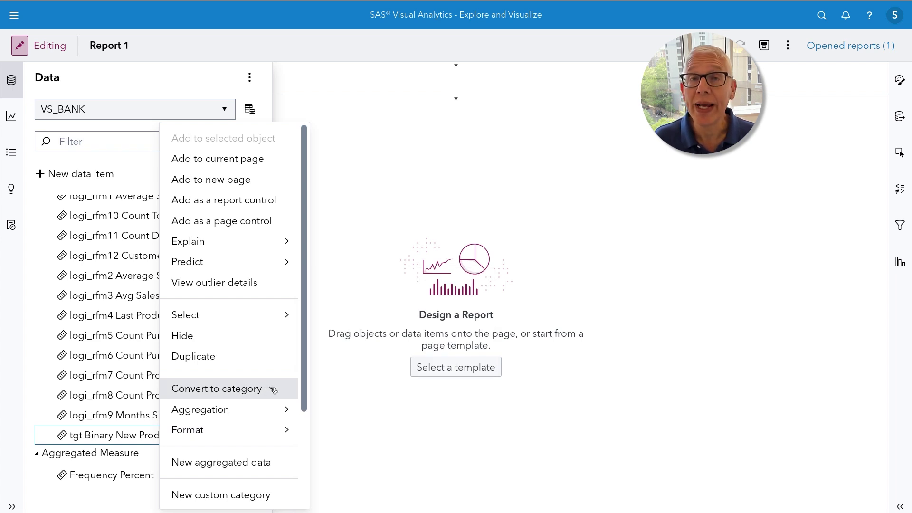
click(274, 390)
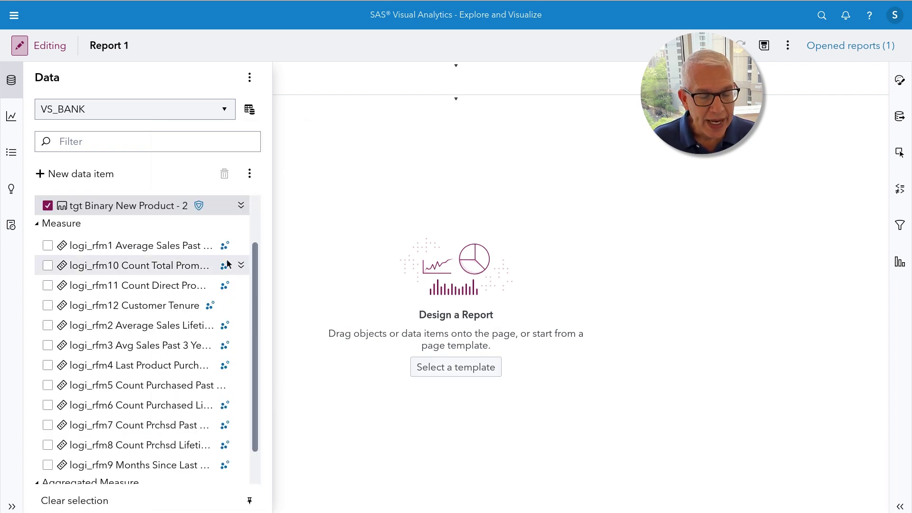
- Create an automated explanation of tgt Binary New Product on the current page and show it for event level 1
scroll(227, 264, up, 2)
mouse_move(187, 265)
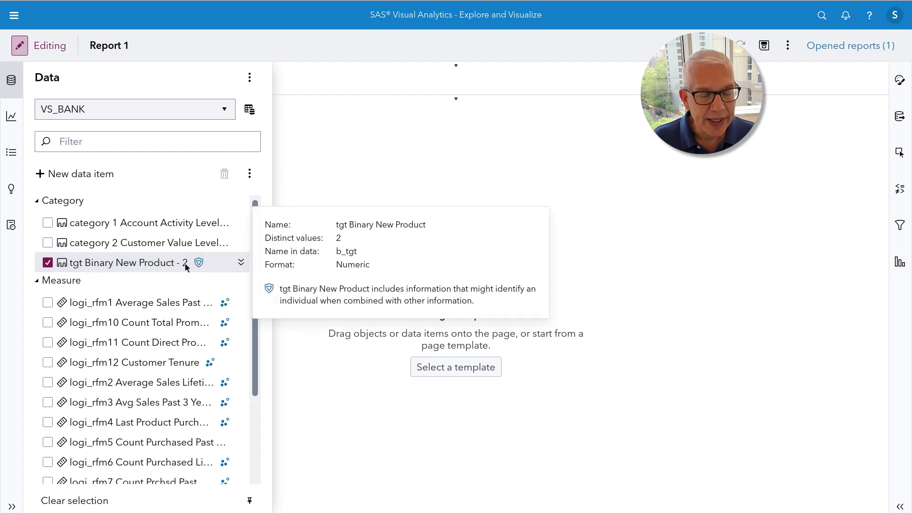
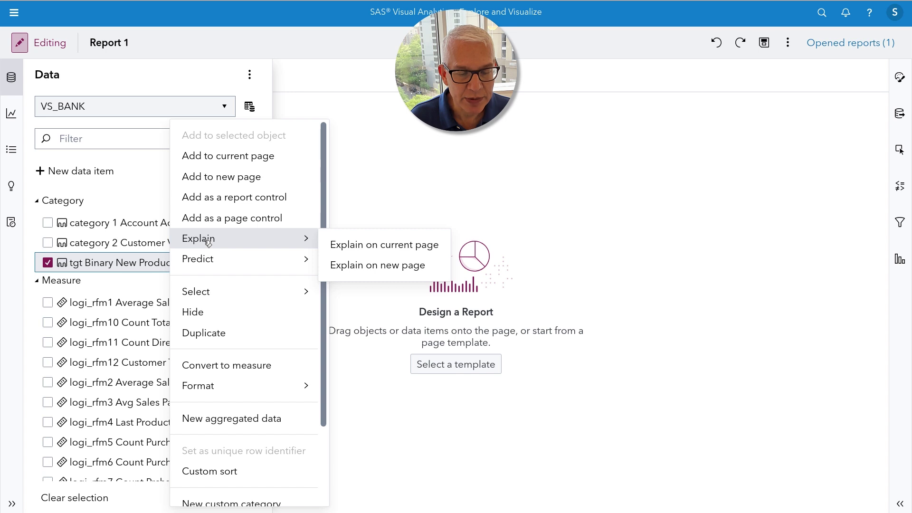
click(365, 245)
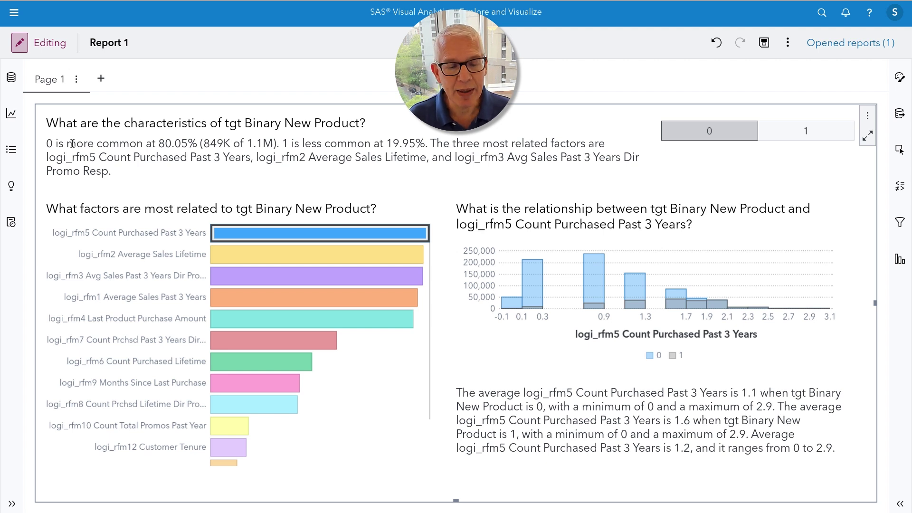
click(804, 137)
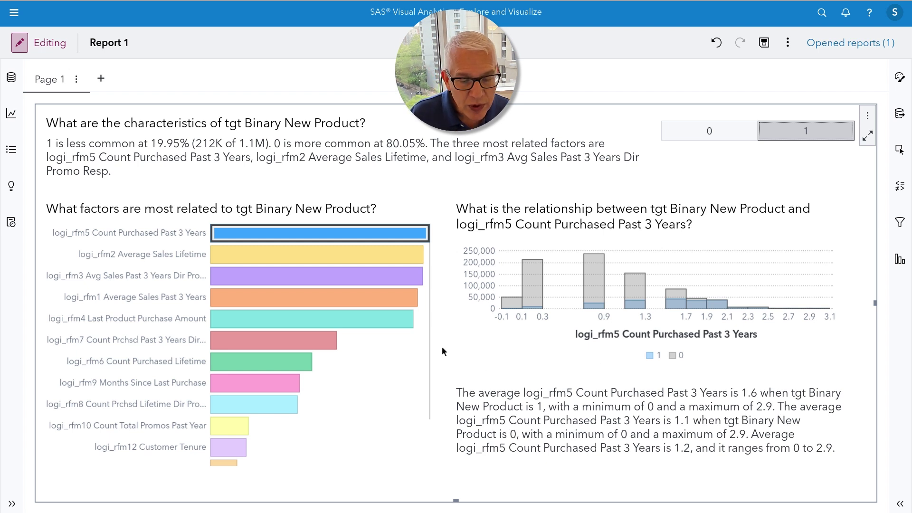
- View the relationship of category 1 Account Activity Level to the target, then return to logi_rfm5 Count Purchased Past 3 Years
click(428, 323)
drag(435, 327, 437, 380)
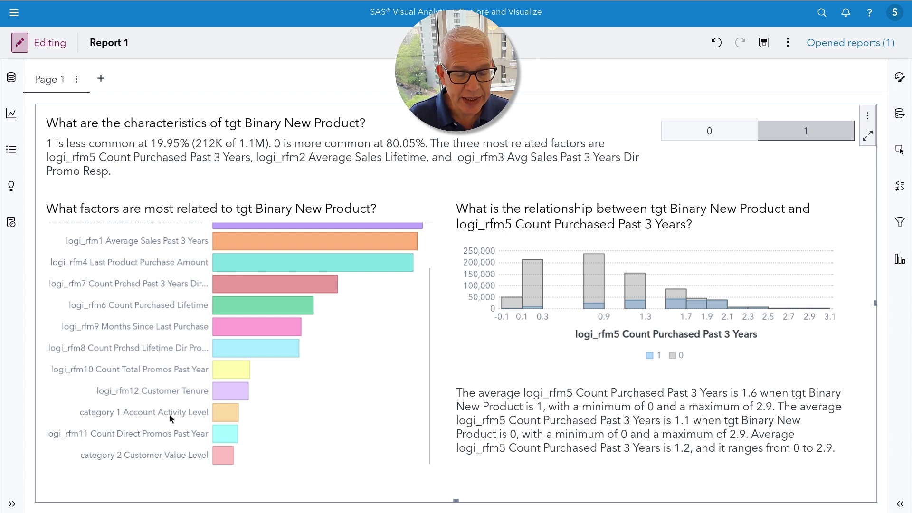
click(232, 414)
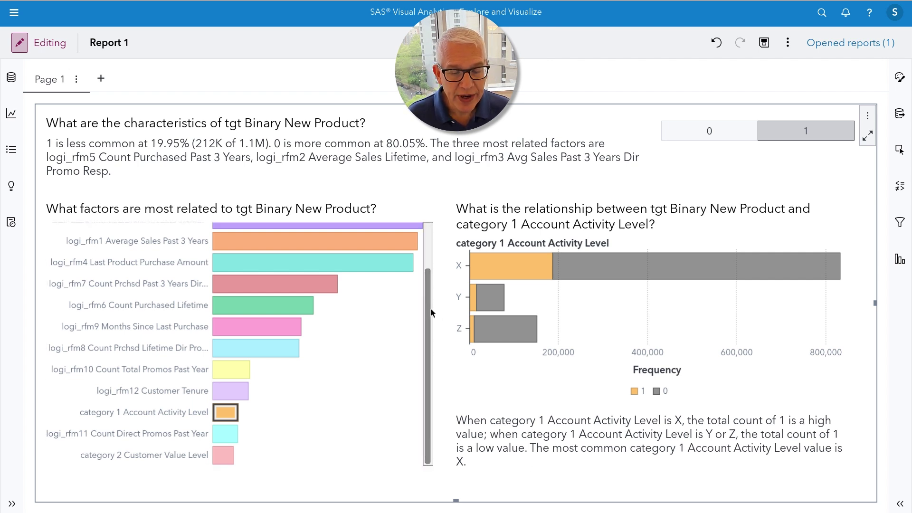
drag(431, 293, 436, 247)
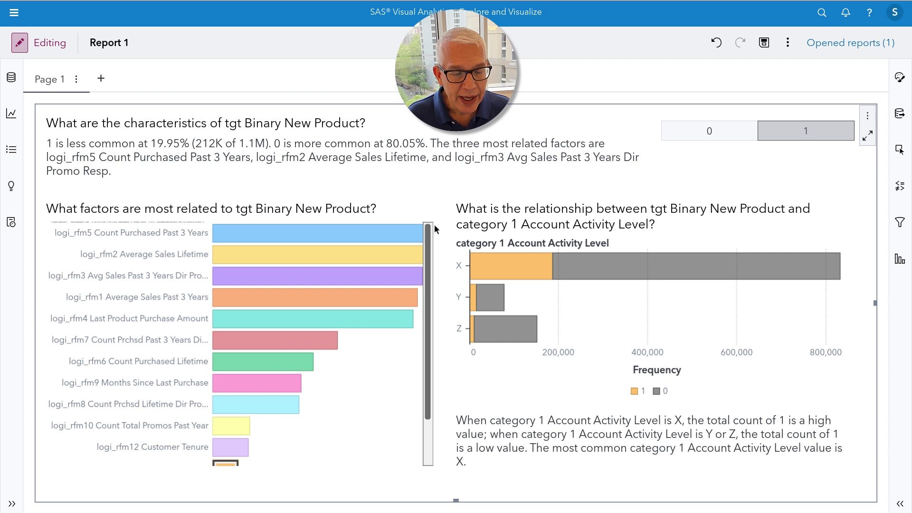
click(338, 235)
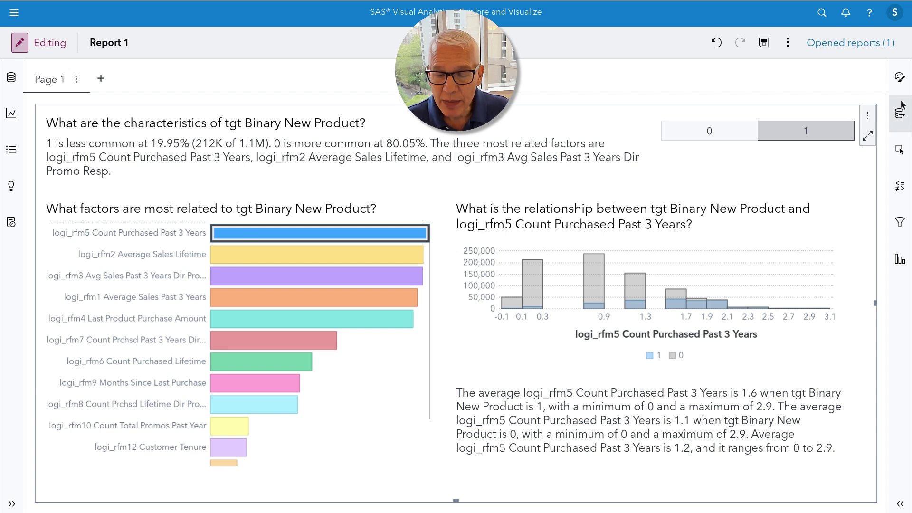
- Add High and low groups to the explanation's displayed visuals and remove Factors, Characteristics, Relationships and Relationships description
click(899, 77)
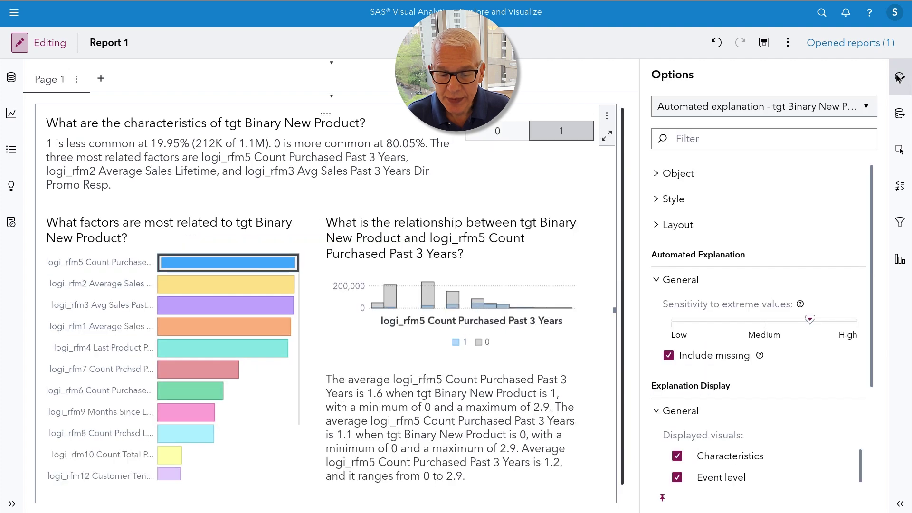
scroll(802, 306, down, 3)
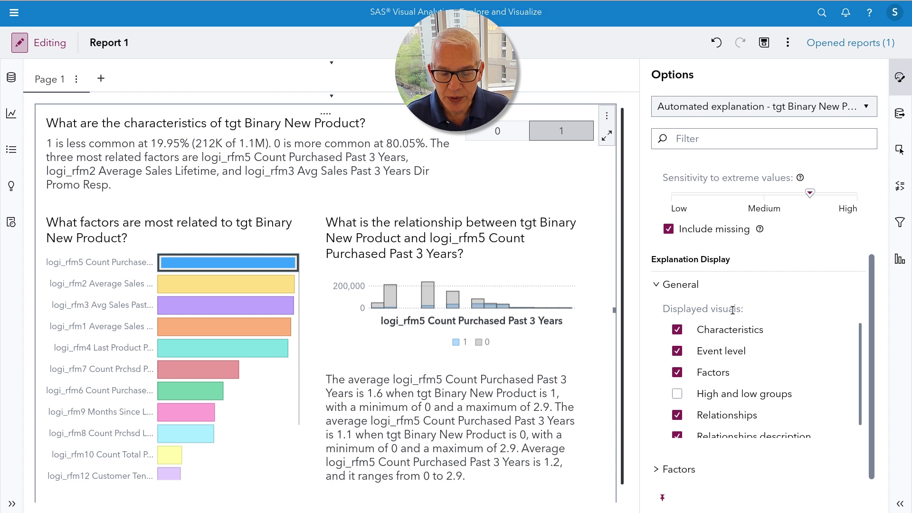
click(677, 395)
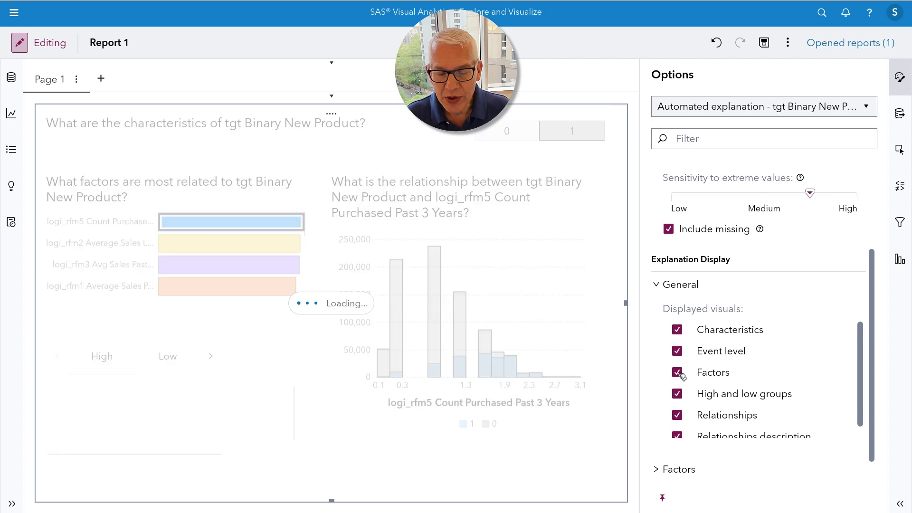
click(679, 374)
click(679, 333)
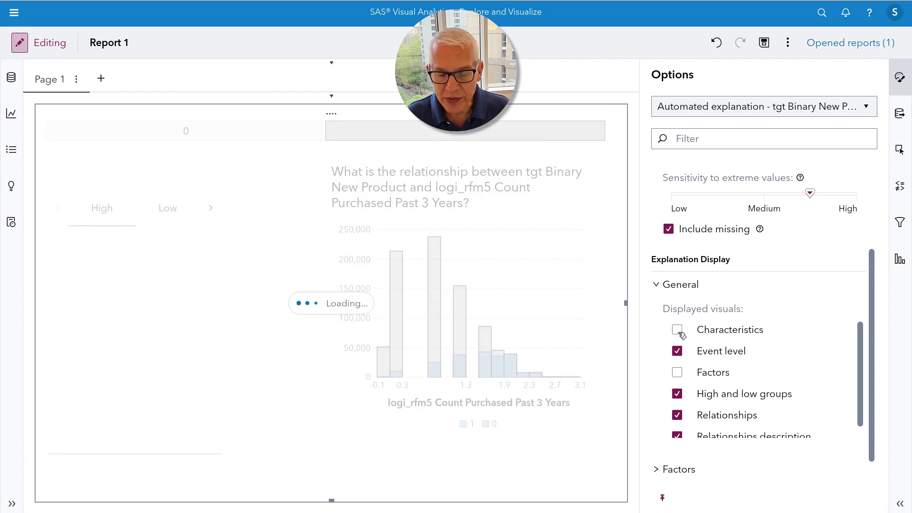
click(678, 415)
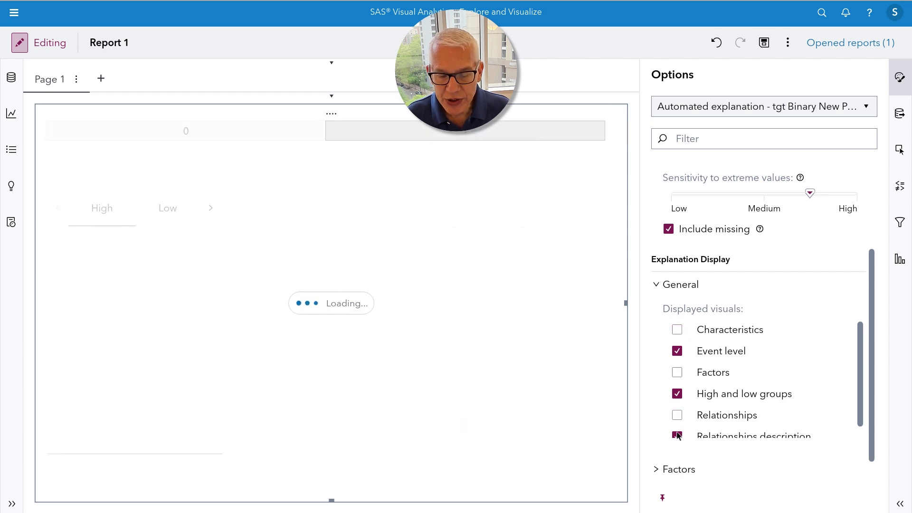
click(678, 436)
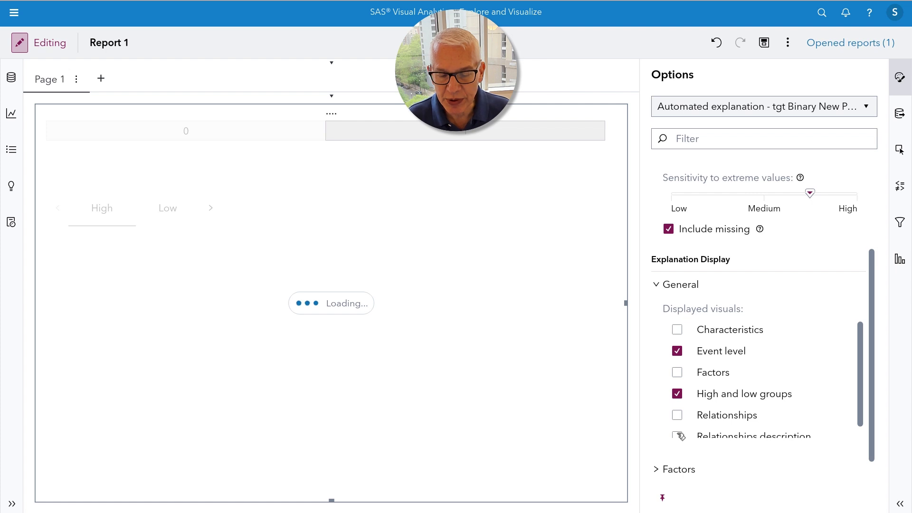
click(900, 78)
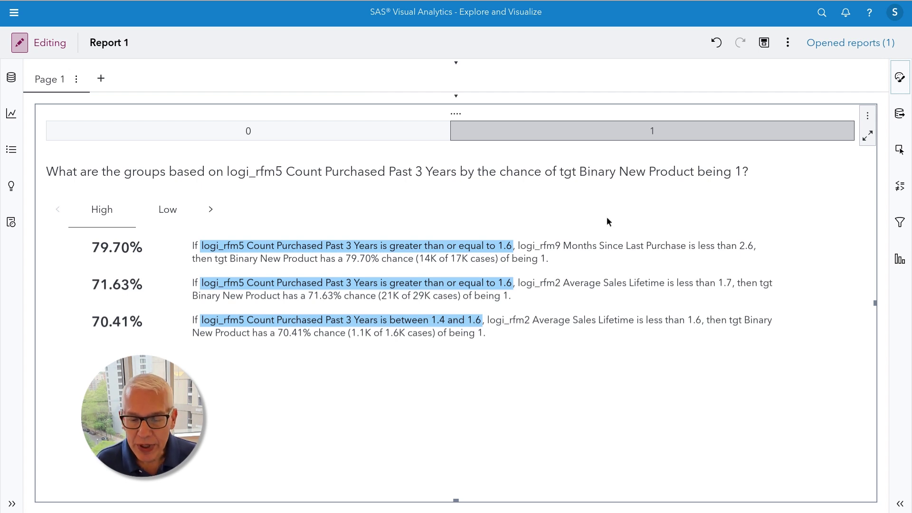
- Change the automated explanation of tgt Binary New Product to a logistic regression
click(869, 117)
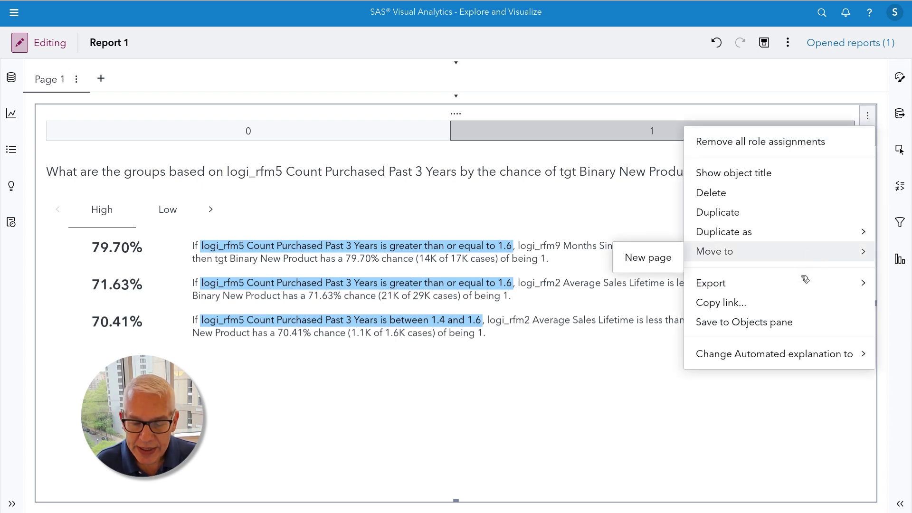
mouse_move(792, 357)
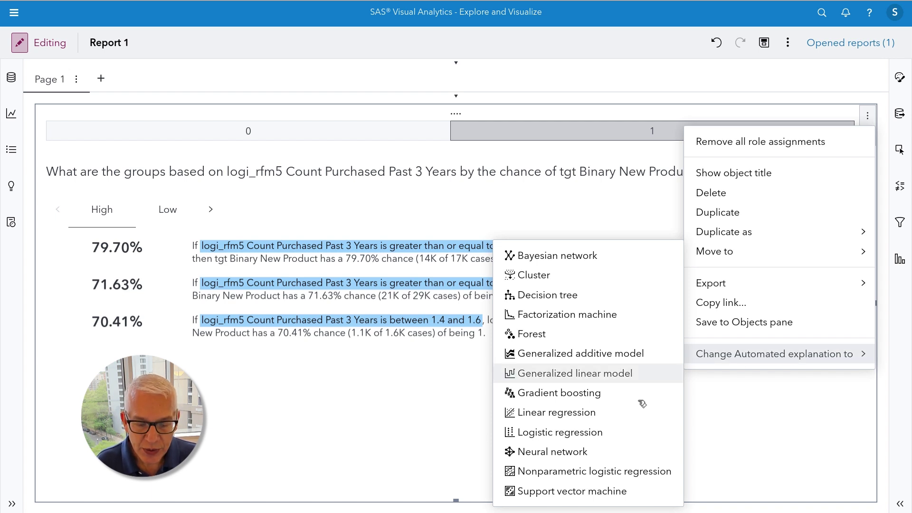
click(610, 433)
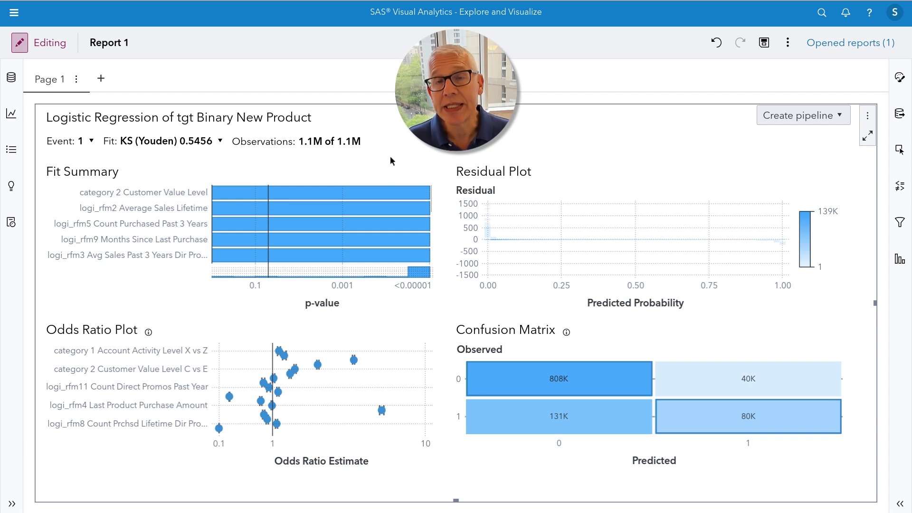
- Set the logistic regression's plot layout to Stack and hide its options
click(902, 78)
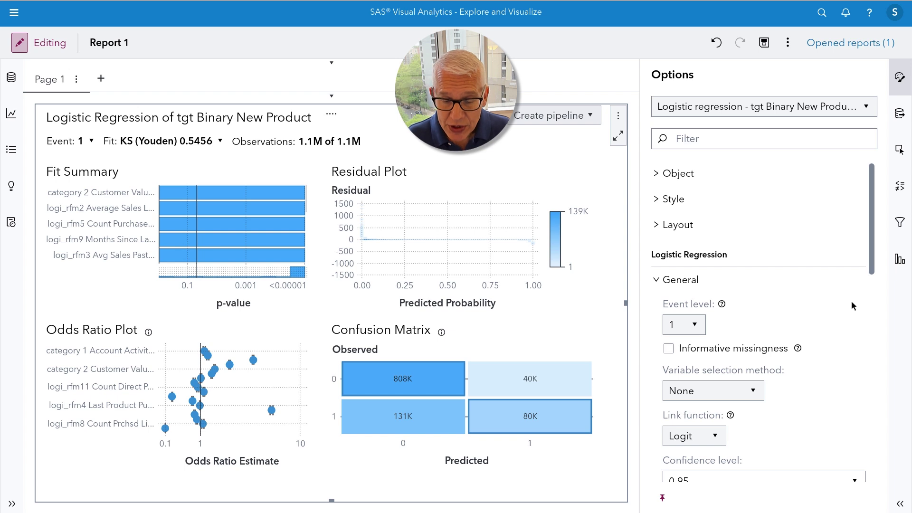
scroll(852, 305, down, 10)
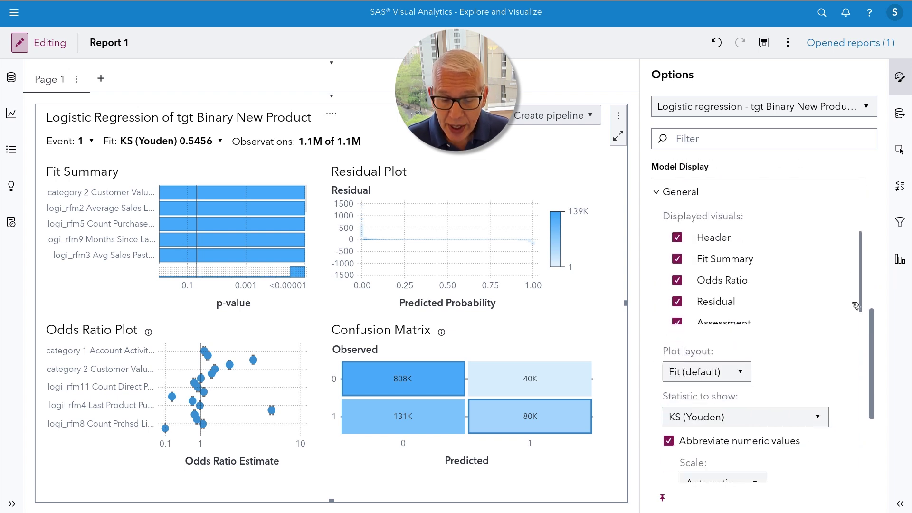
scroll(851, 306, down, 2)
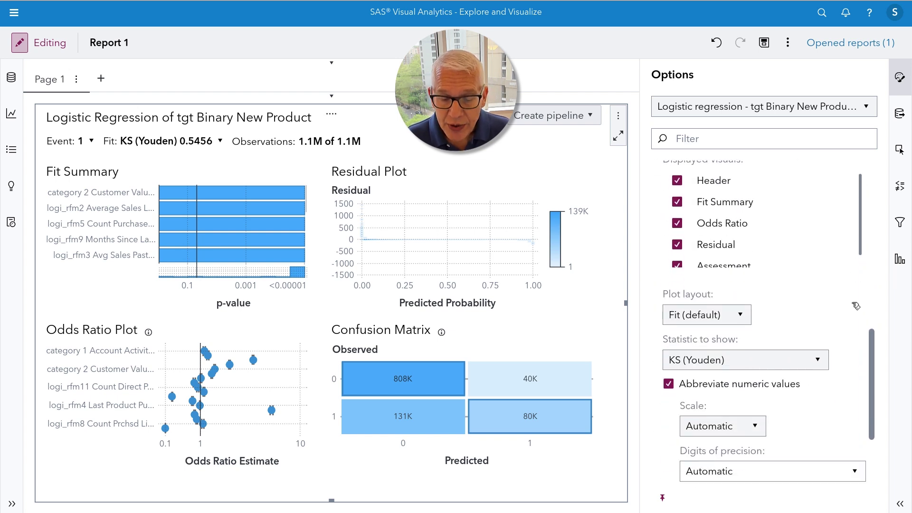
click(736, 319)
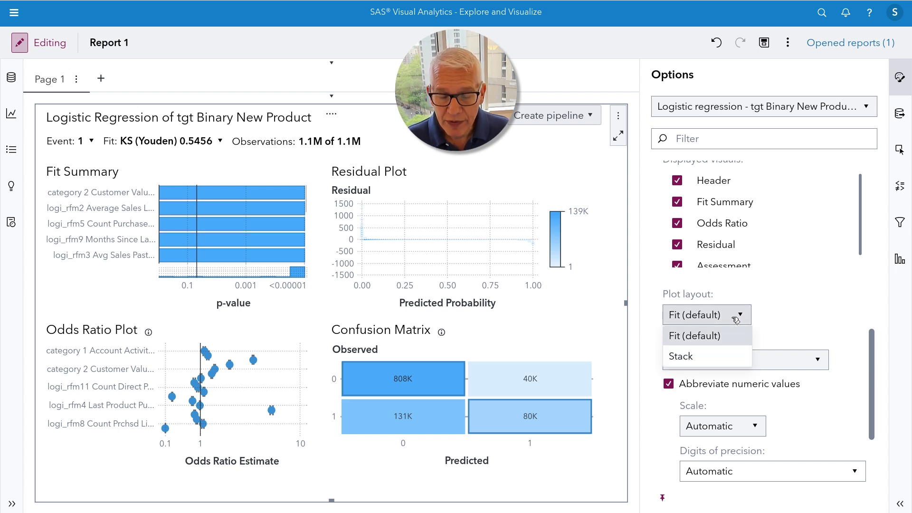
click(717, 364)
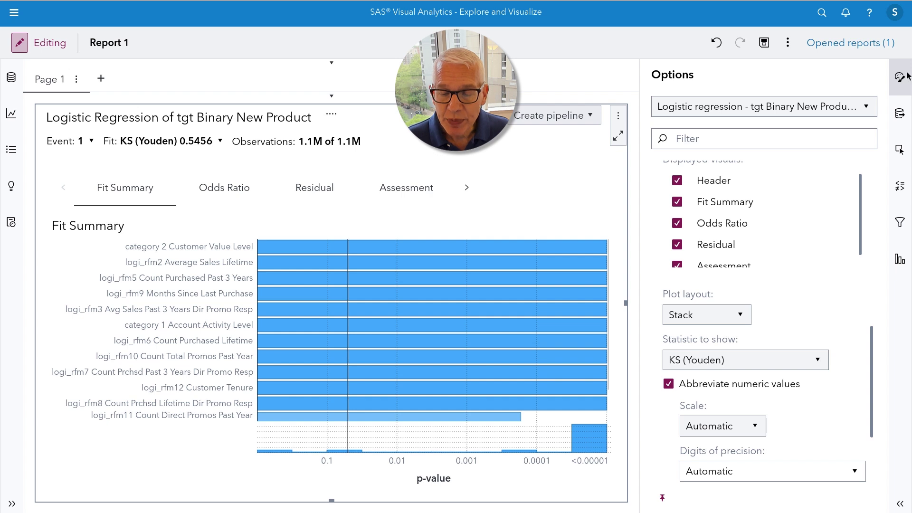
click(905, 76)
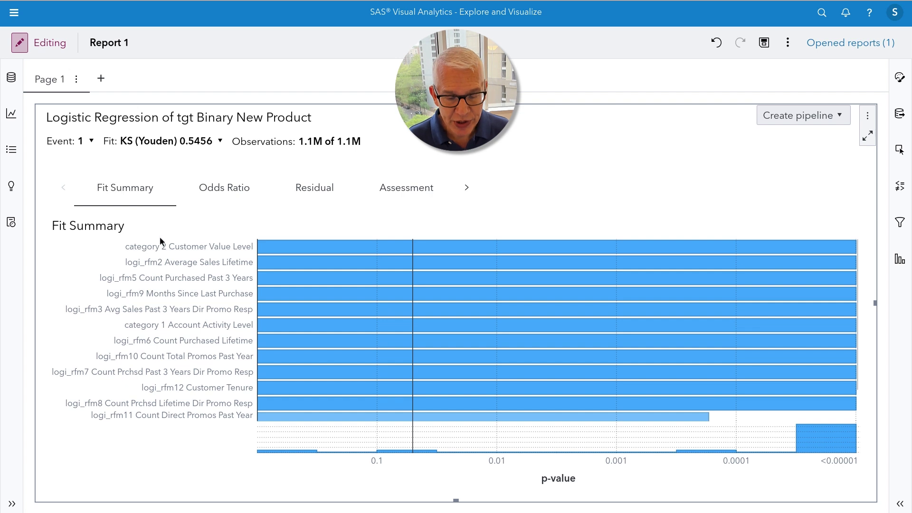
- Examine the Fit Summary down to its least significant effects and check the p-value of logi_rfm4 Last Product Purchase Amount
mouse_move(850, 366)
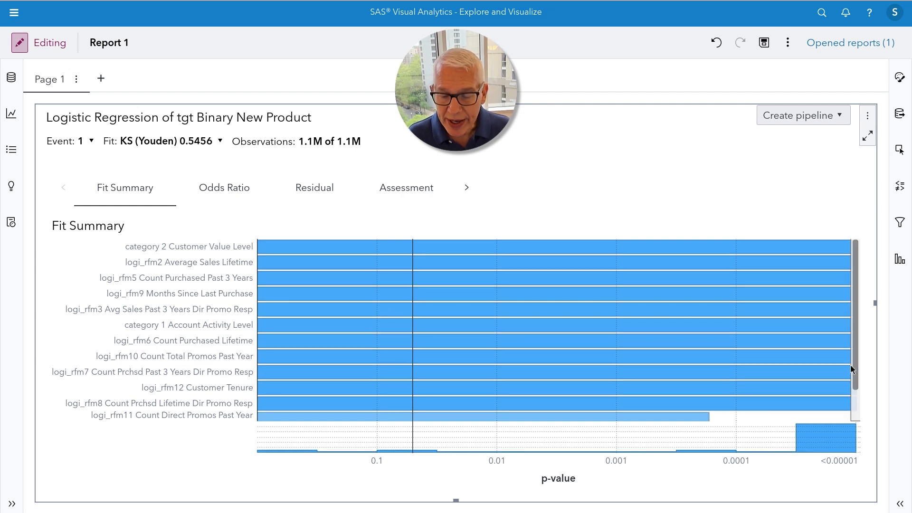
scroll(850, 366, down, 1)
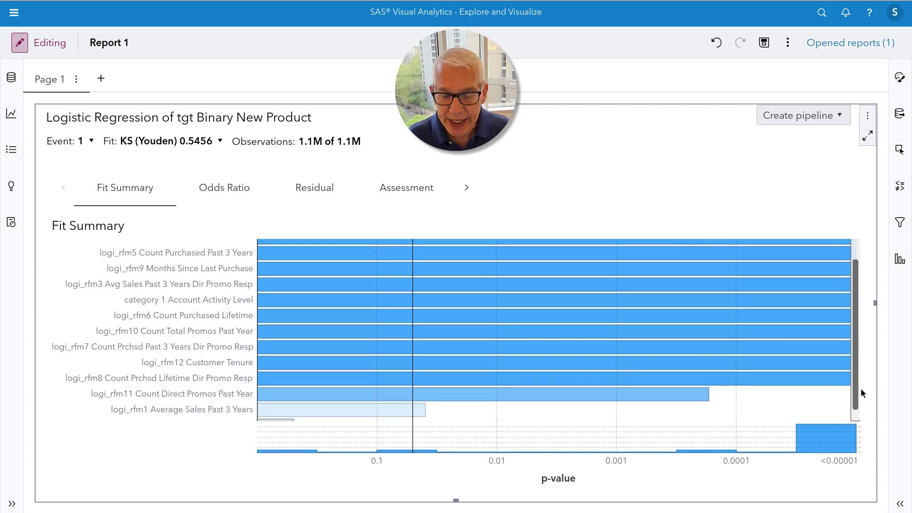
scroll(862, 393, down, 1)
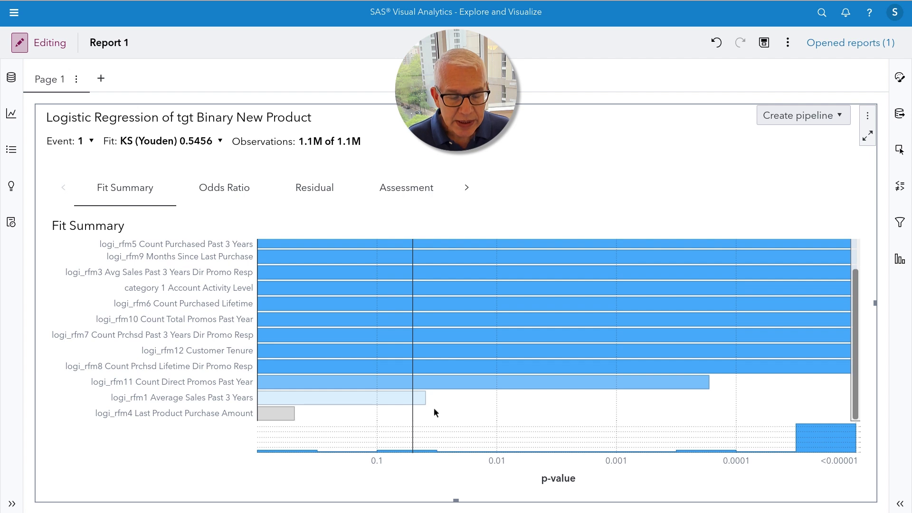
mouse_move(281, 417)
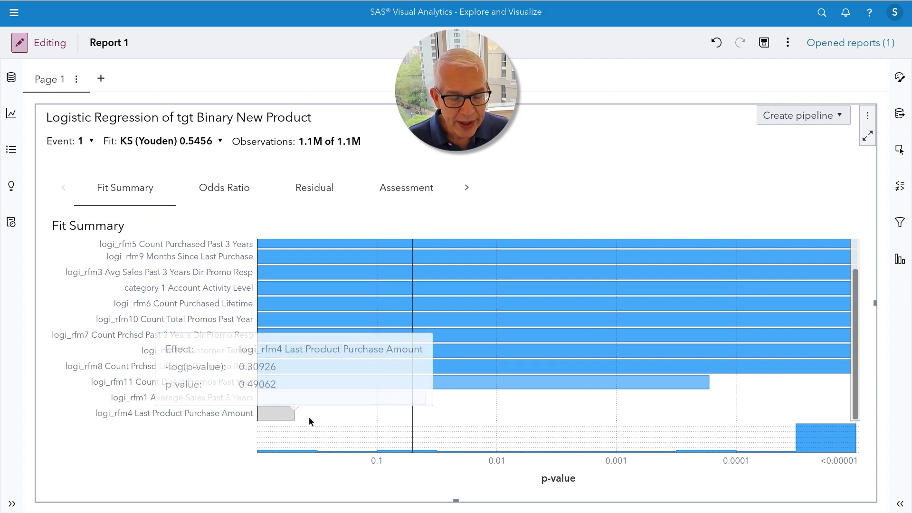
mouse_move(413, 416)
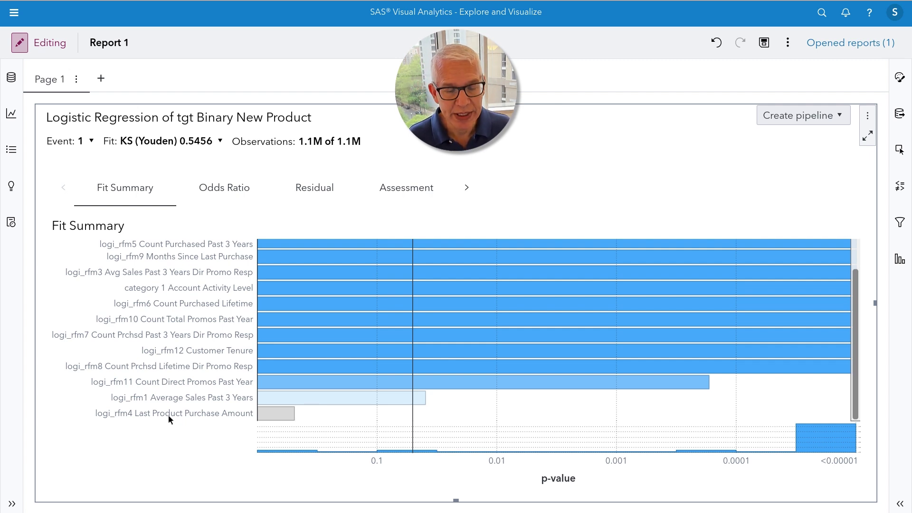
- Review the logistic regression's odds ratio plot and residual plot
click(215, 186)
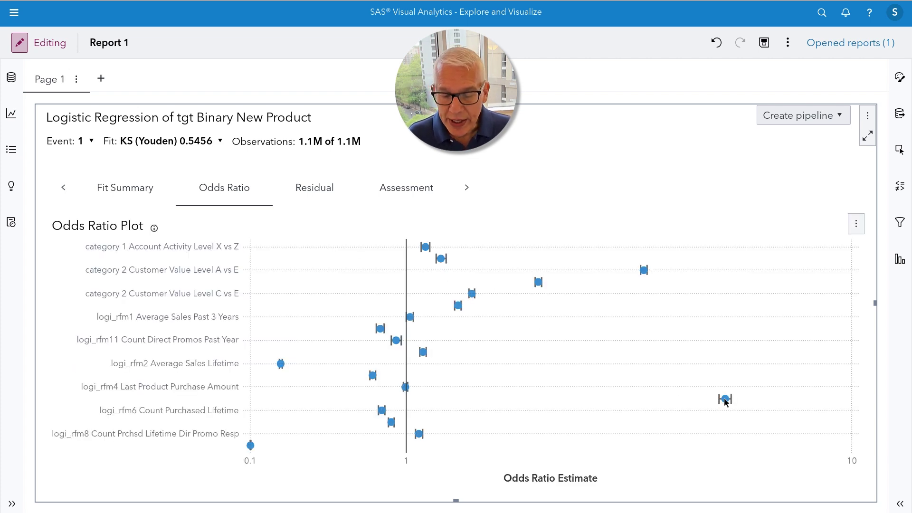
mouse_move(726, 401)
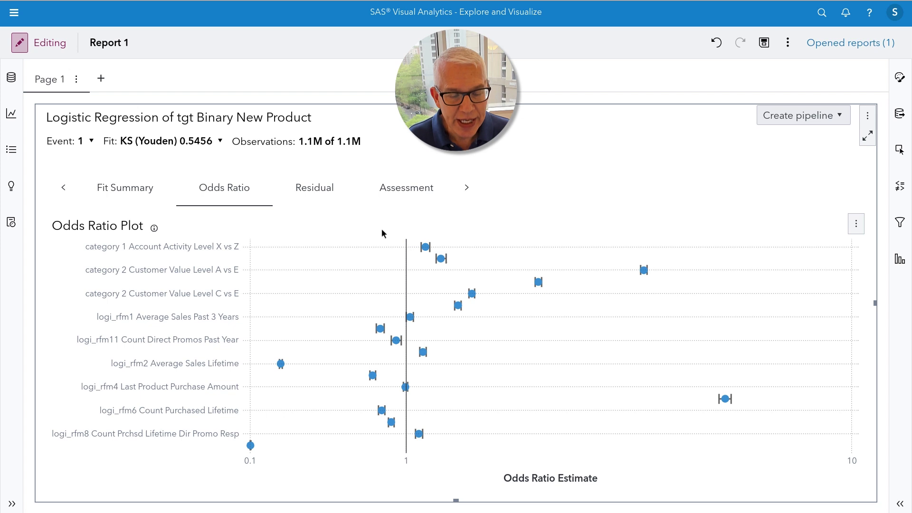
click(315, 188)
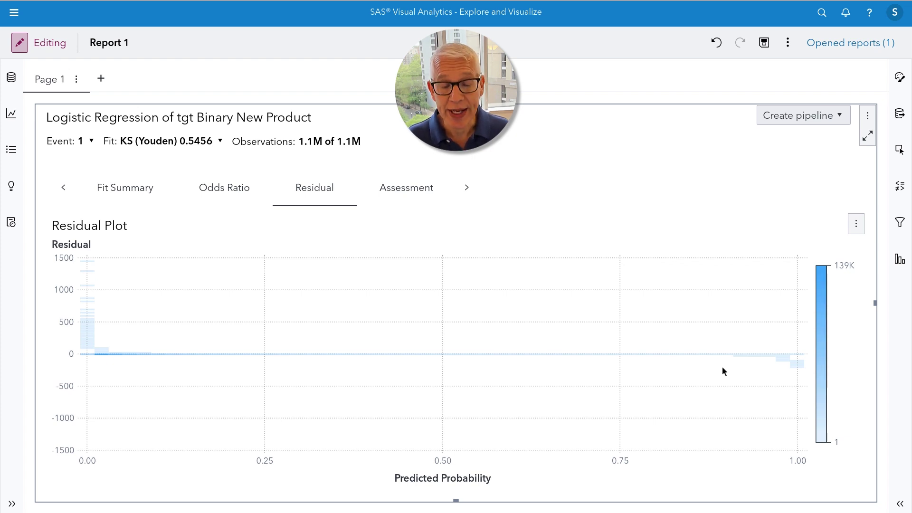
- Examine the confusion matrix in the model assessment, checking the correctly predicted 1 and 0 cells
click(413, 189)
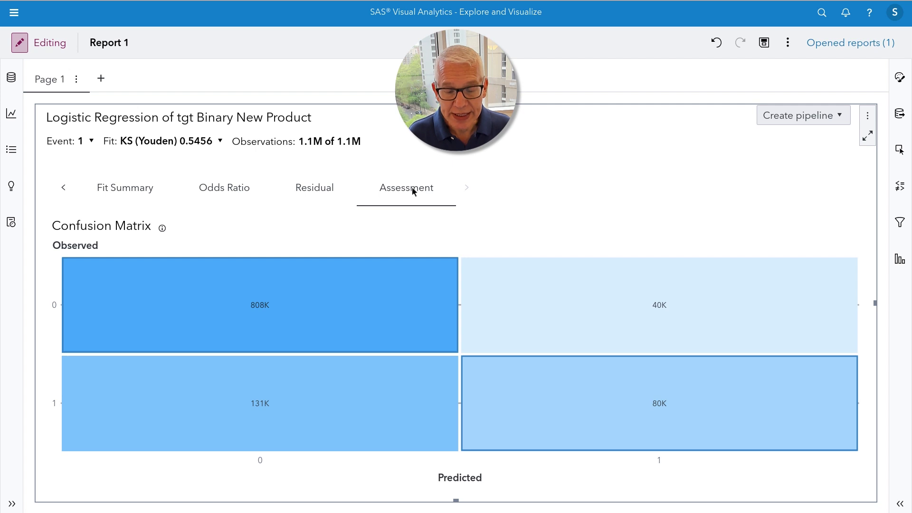
mouse_move(664, 423)
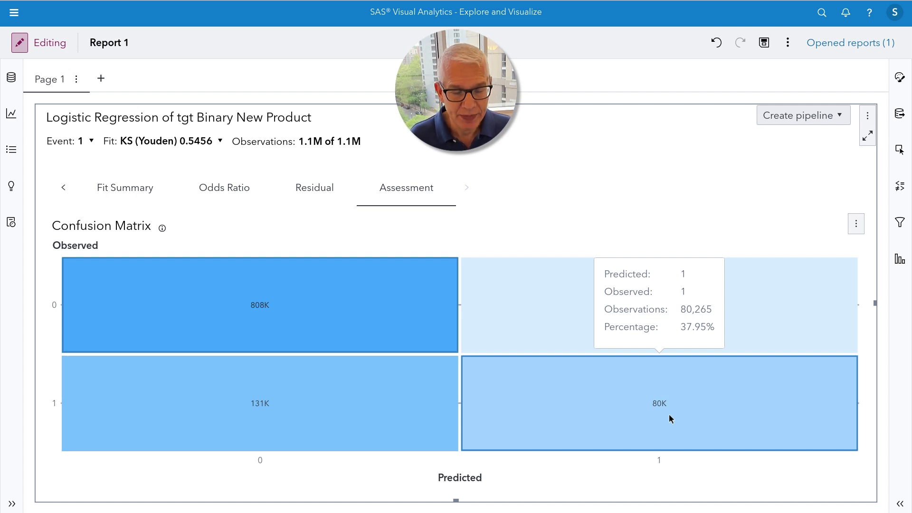
mouse_move(261, 304)
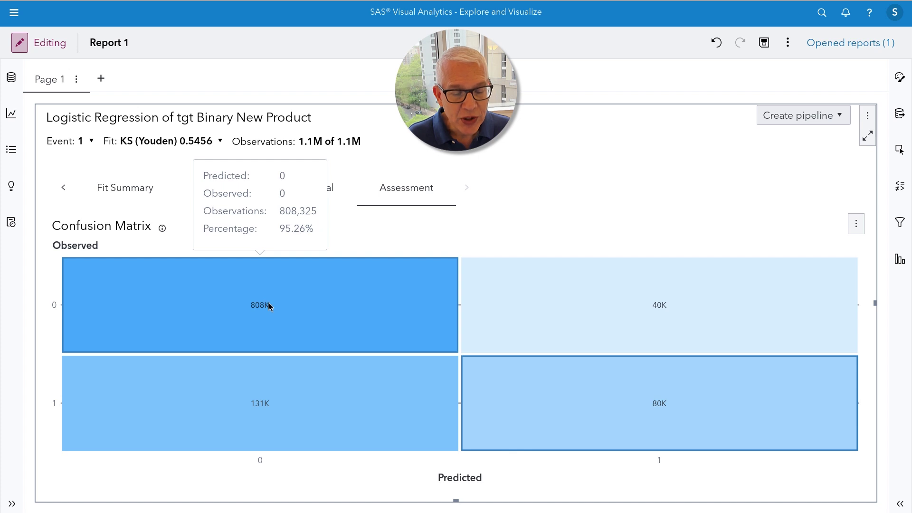